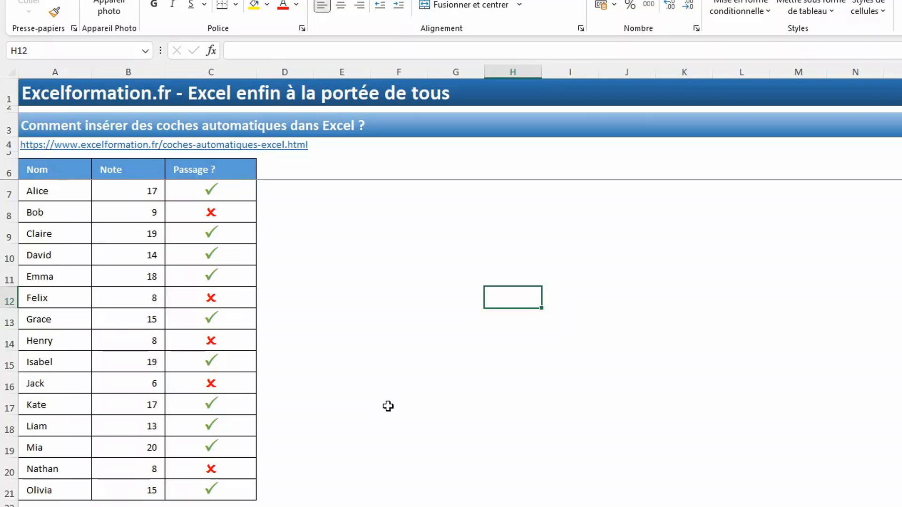
Step: Set the Note value in cell B14 to 12
left_click(134, 344)
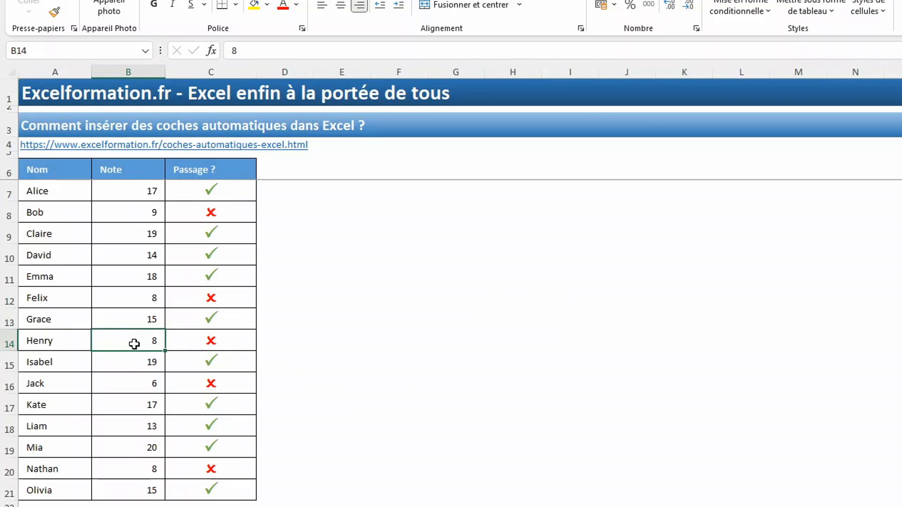
type("12")
key("Return")
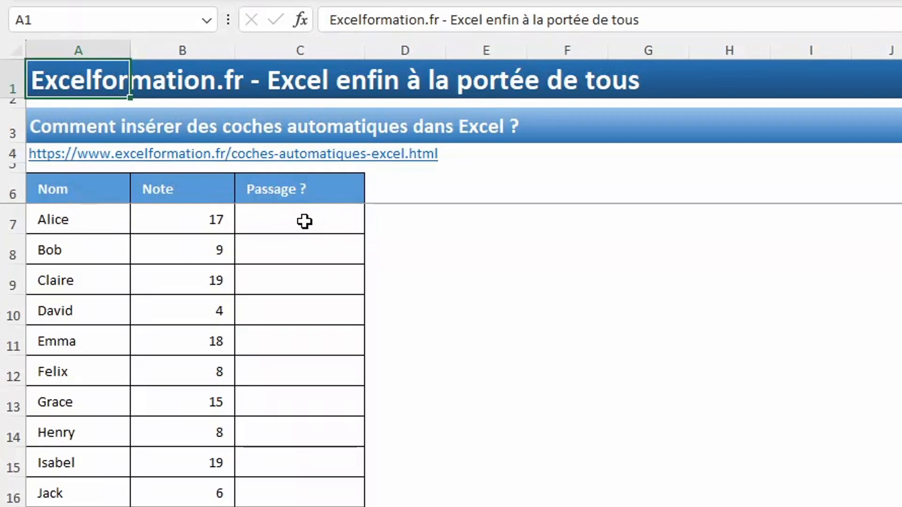
Step: Enter the formula =B7>=10 in cell C7 to test whether the first student's grade is at least 10
left_click(304, 221)
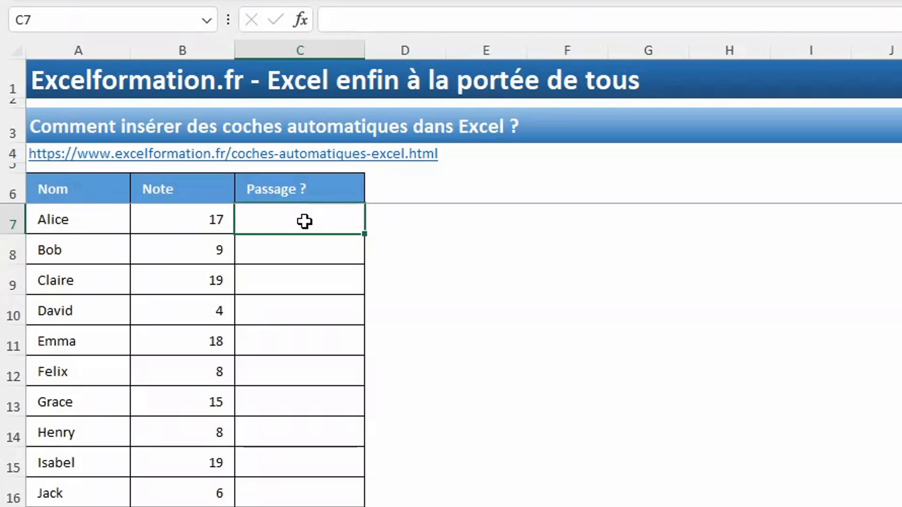
type("=")
left_click(206, 222)
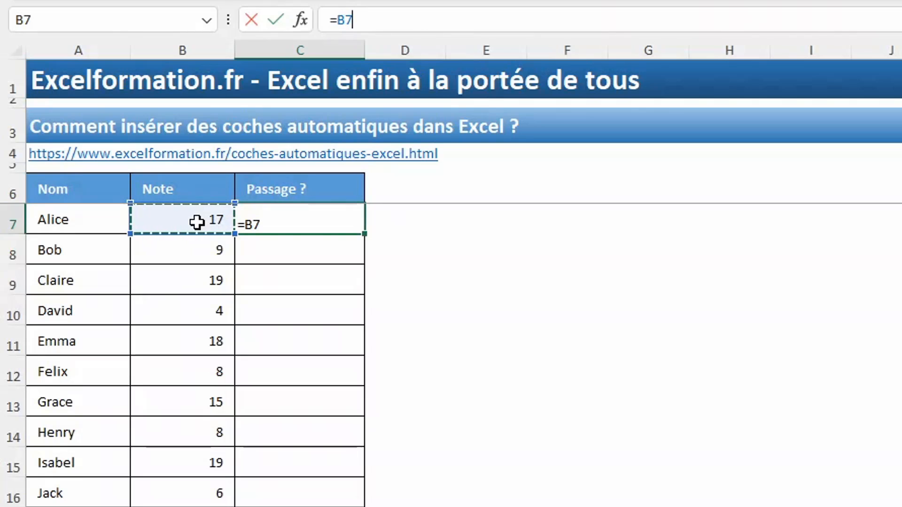
type(">")
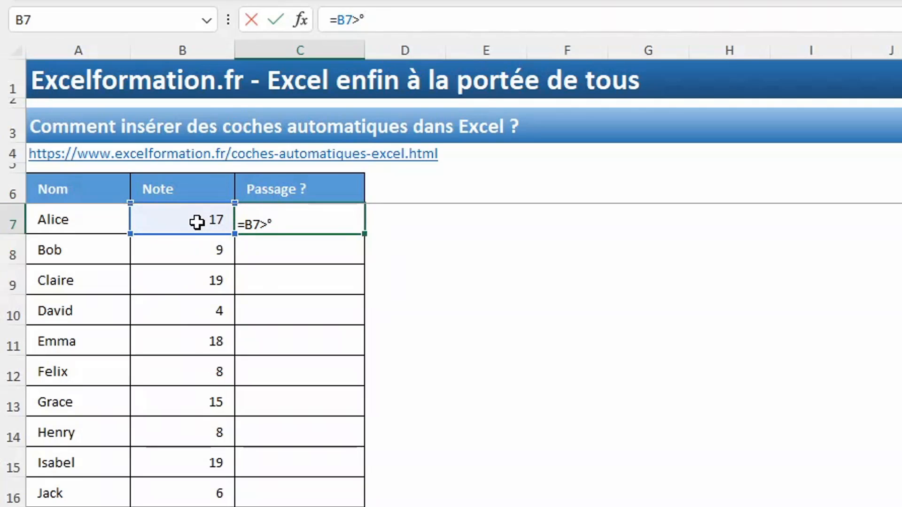
type("=10")
key("Return")
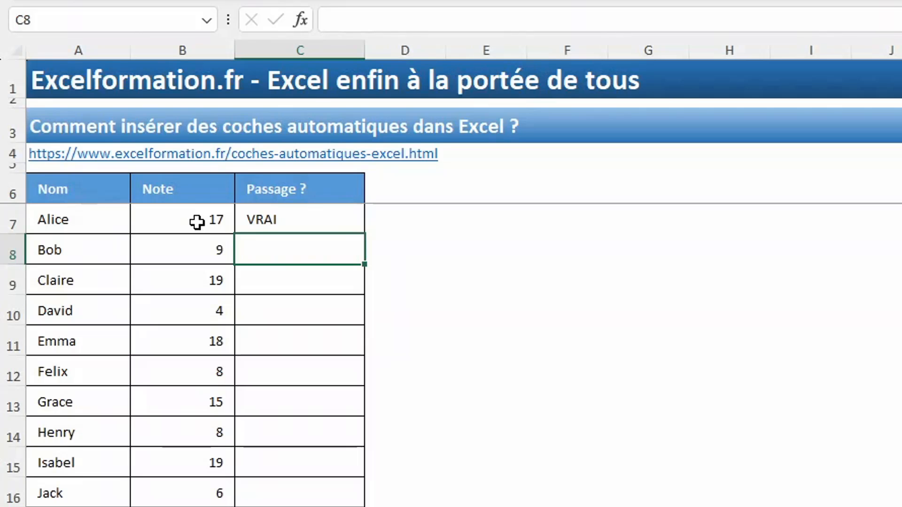
Step: Fill the formula from C7 down the Passage ? column to C21
left_click(294, 217)
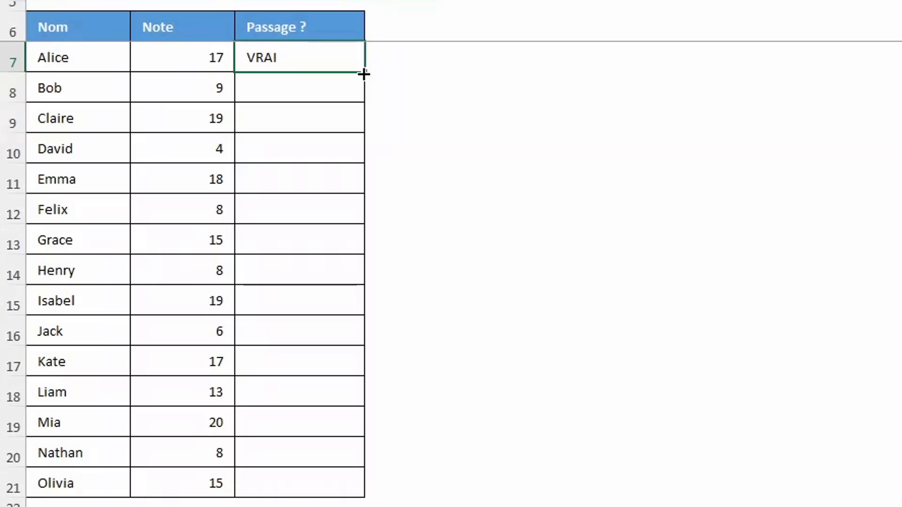
double_click(364, 73)
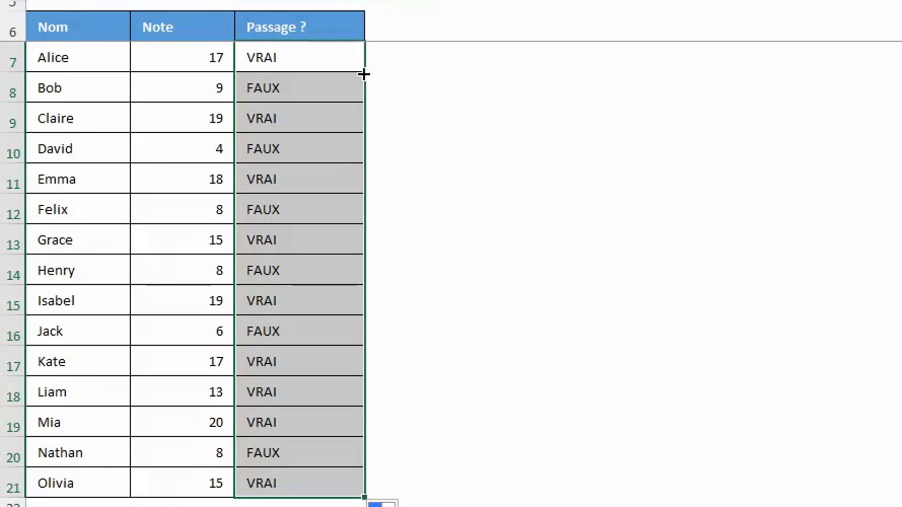
left_click(300, 87)
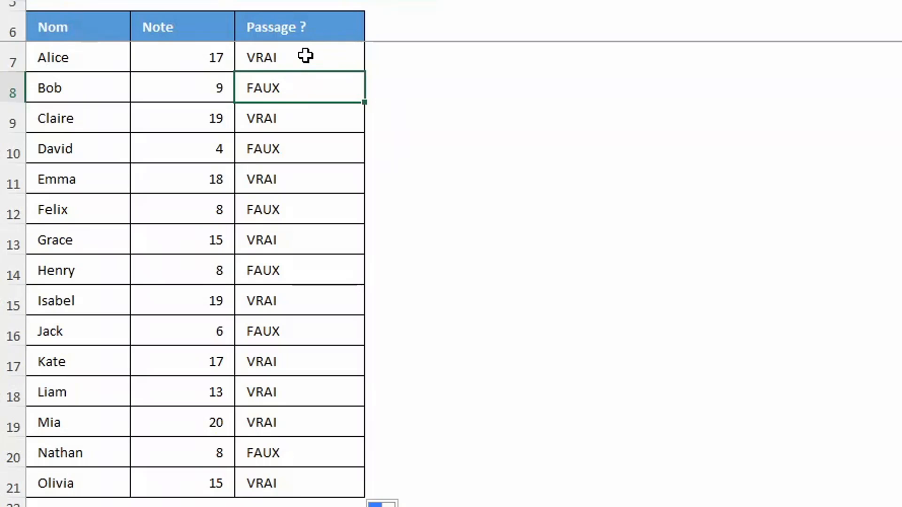
Step: Create a formula-based conditional formatting rule for C7:C21 with the condition =c7=vrai
left_click_drag(305, 56, 300, 473)
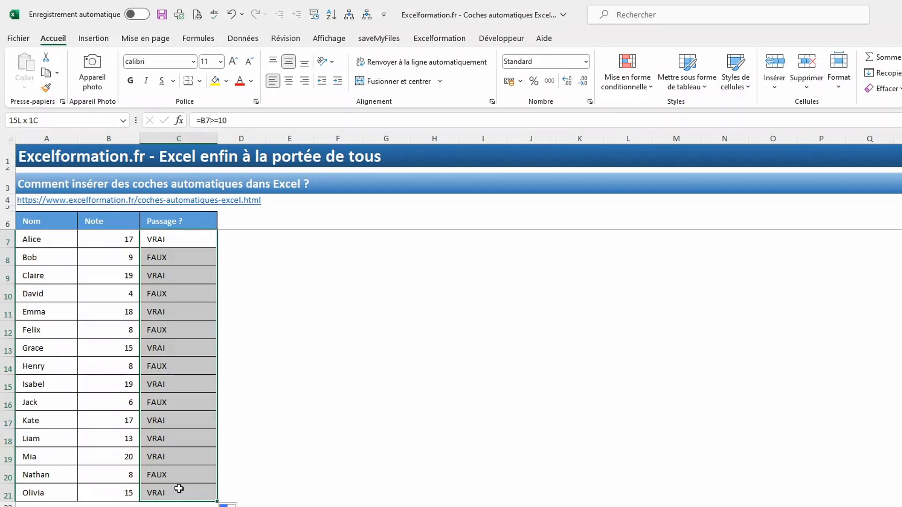
left_click_drag(179, 489, 178, 489)
left_click(646, 92)
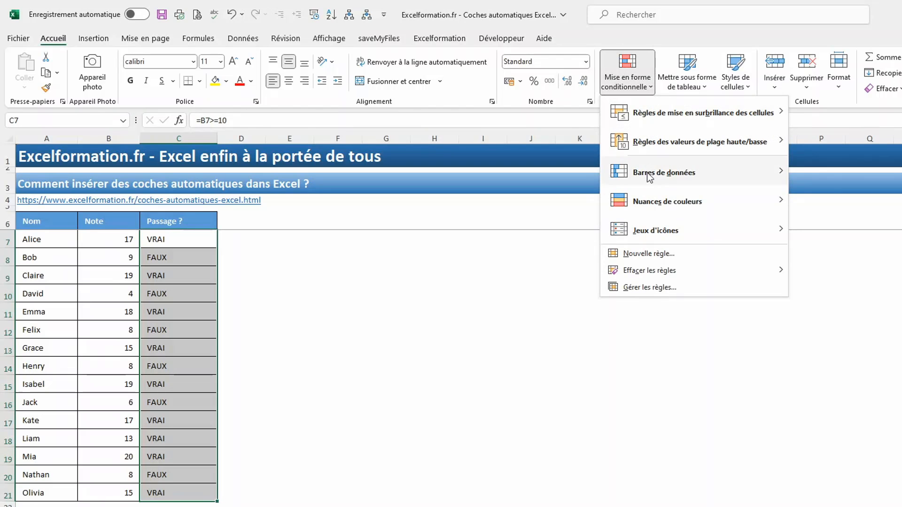
left_click(647, 253)
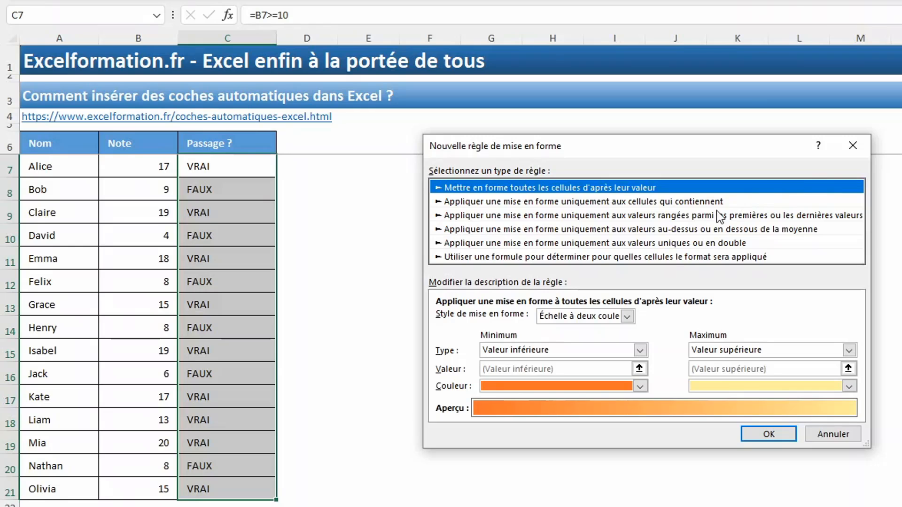
left_click(660, 259)
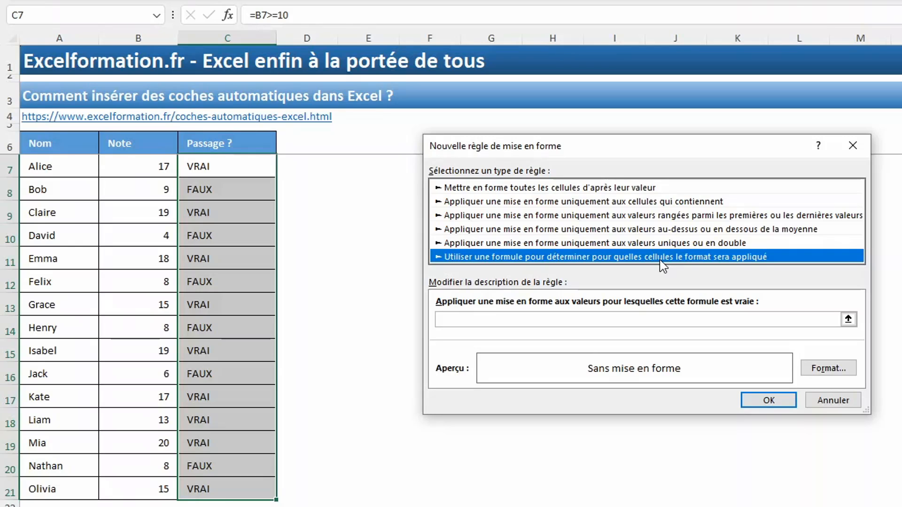
left_click(552, 322)
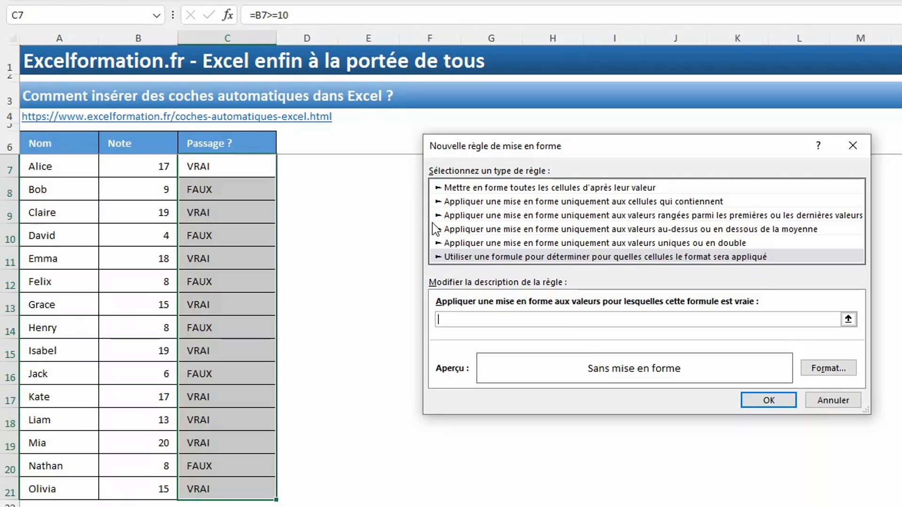
type("=c7=vrai")
Step: Give the new rule's format a bold font style (Gras) and the theme's green font colour
left_click(831, 369)
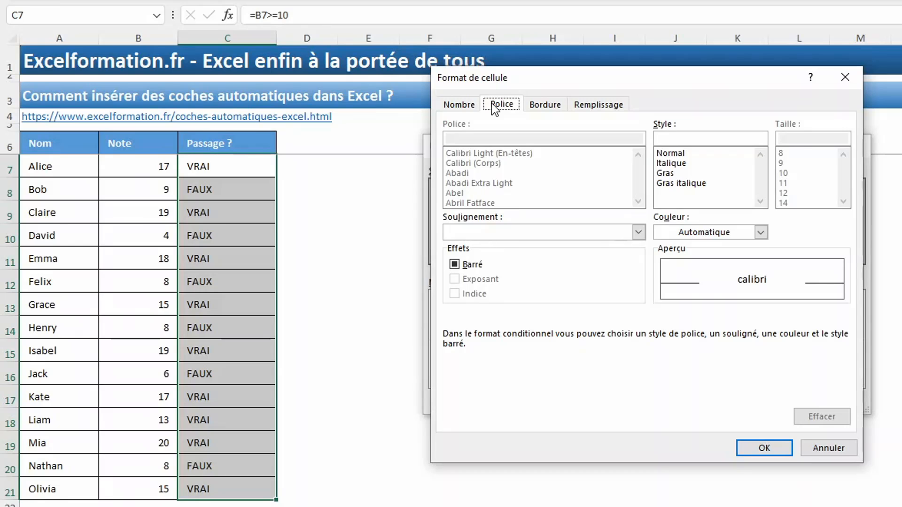
left_click(666, 174)
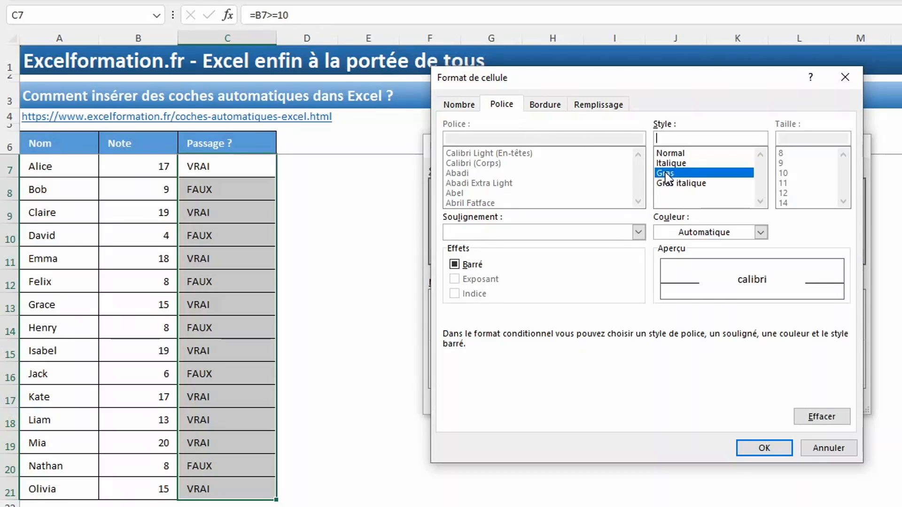
left_click(761, 232)
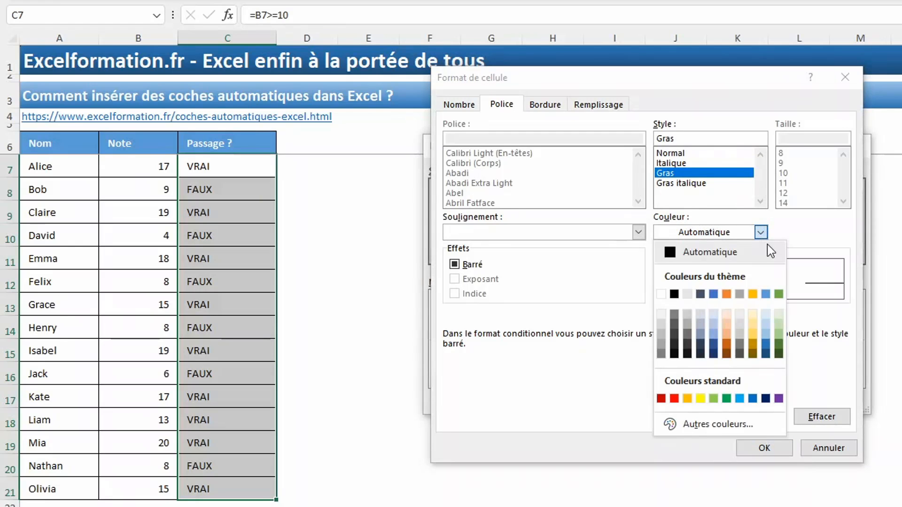
left_click(779, 294)
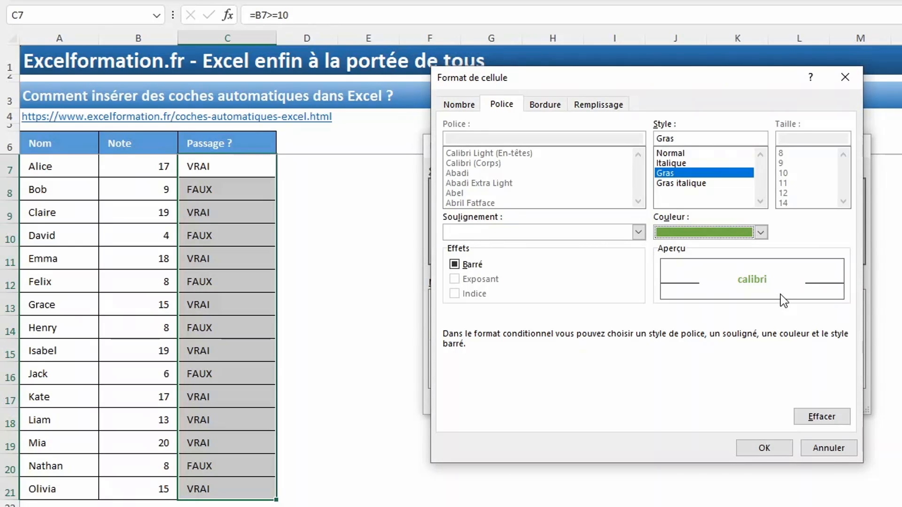
Step: Add the custom number format ;;;"P" to the rule's format and apply the rule to the selected cells
left_click(460, 106)
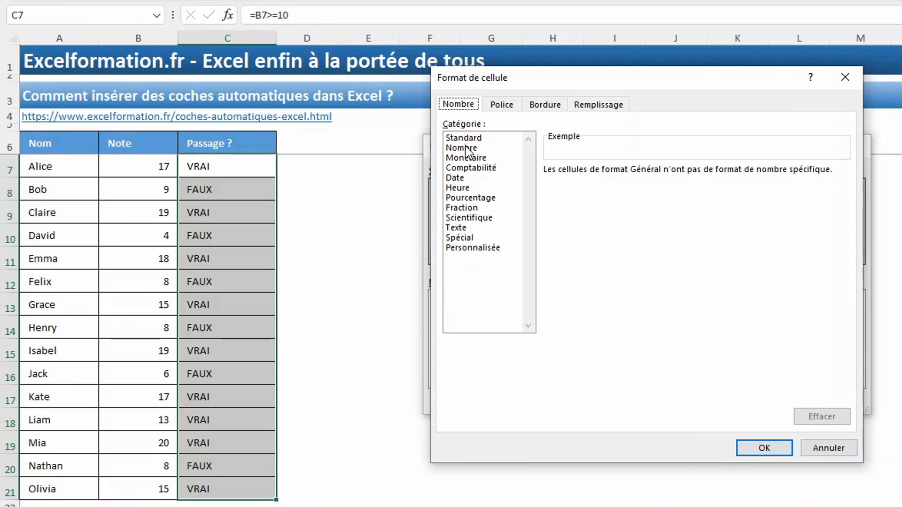
left_click(475, 249)
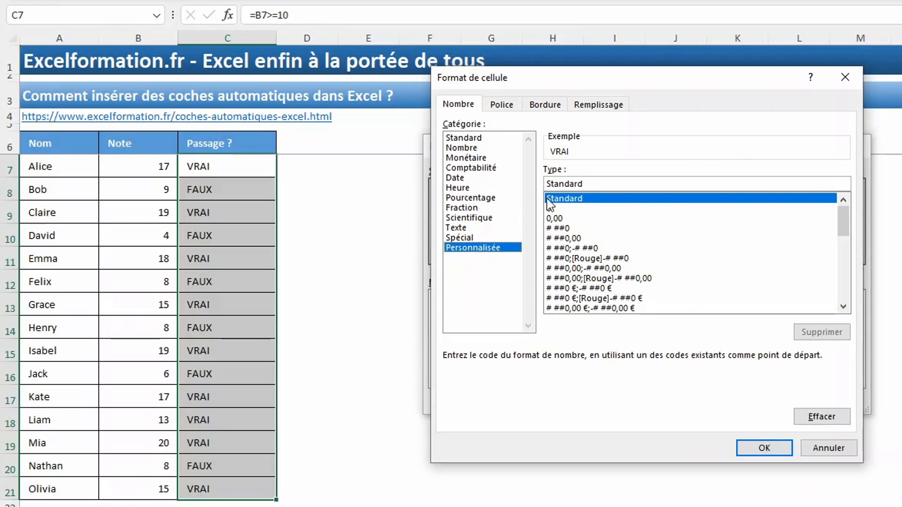
left_click_drag(593, 186, 495, 181)
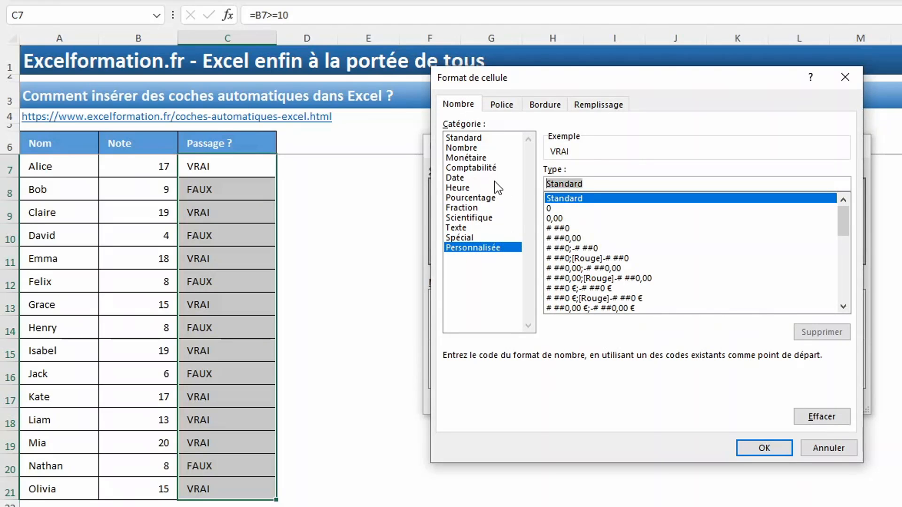
type(";")
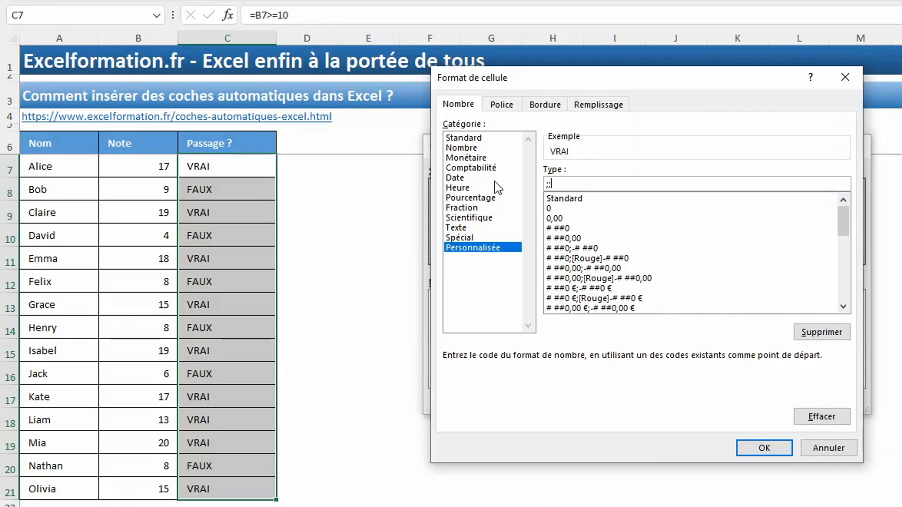
type(";;\"P\"")
left_click(751, 447)
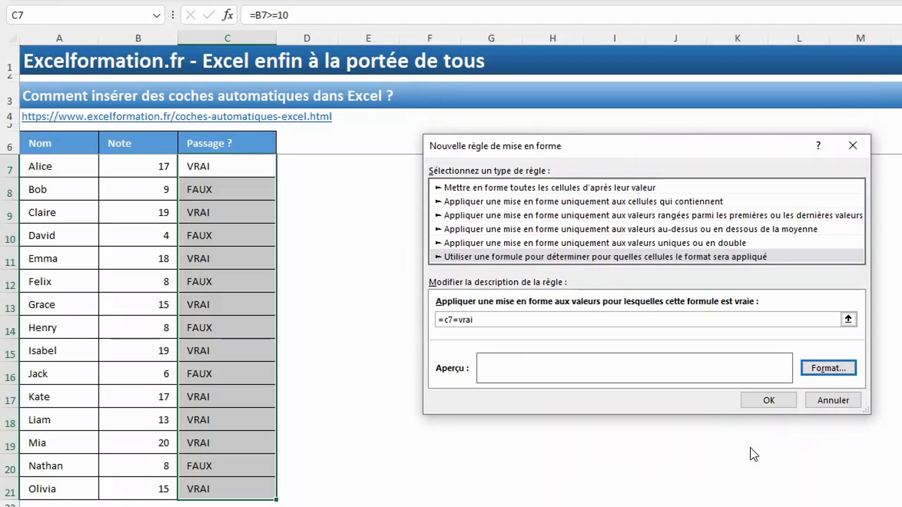
left_click(769, 401)
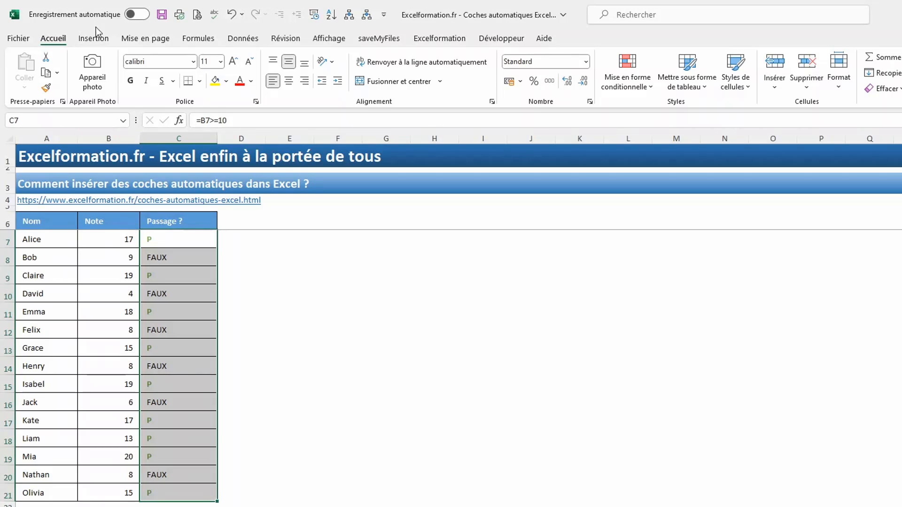
Step: Change the font of cells C7:C21 to Wingdings 2
left_click(154, 63)
type("Wingdings")
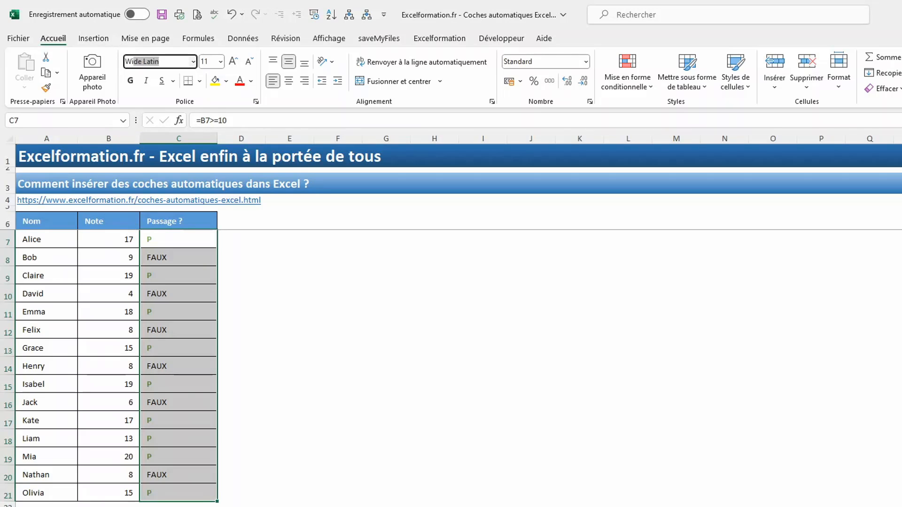
left_click(193, 61)
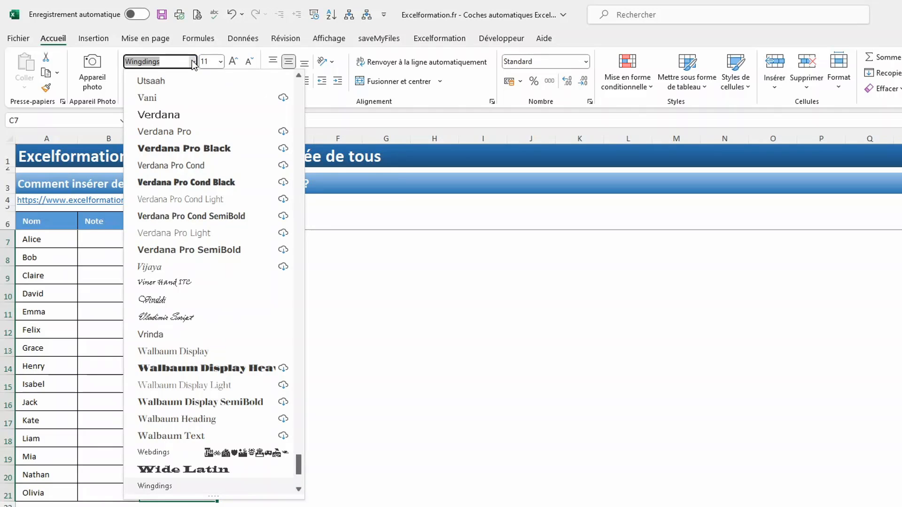
left_click(300, 490)
left_click(300, 490)
left_click(299, 490)
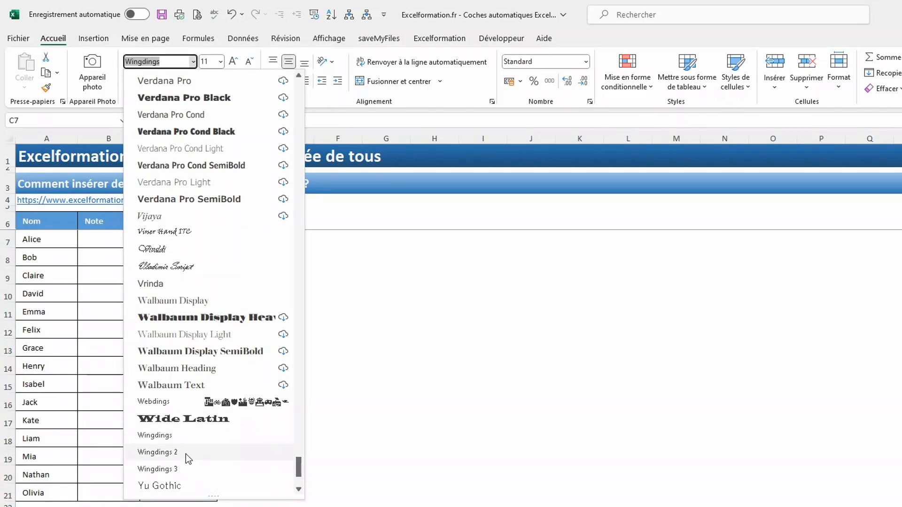
left_click(185, 454)
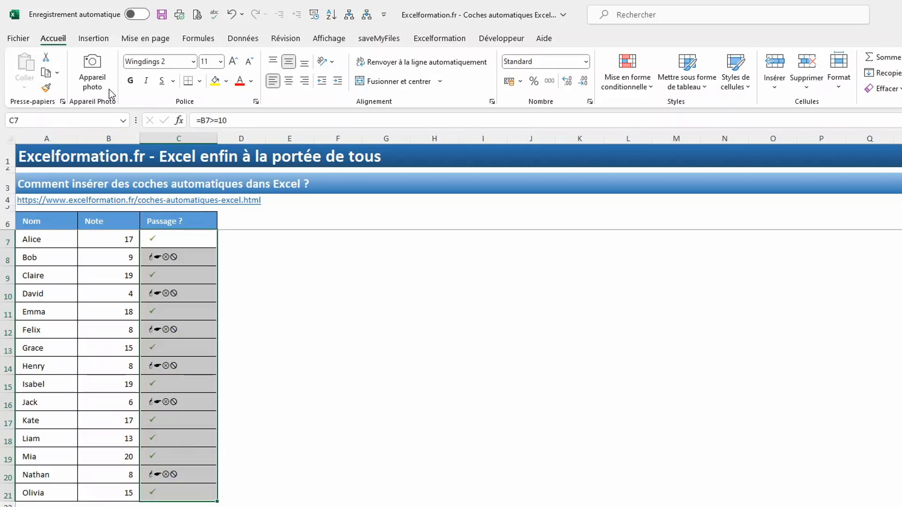
Step: Centre the contents of C7:C21 horizontally and enlarge their font size to 20
left_click(289, 81)
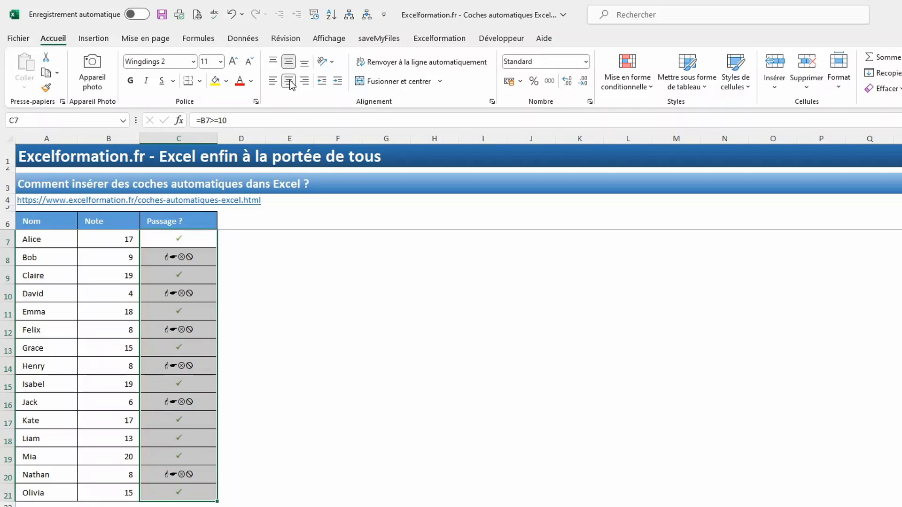
left_click(234, 63)
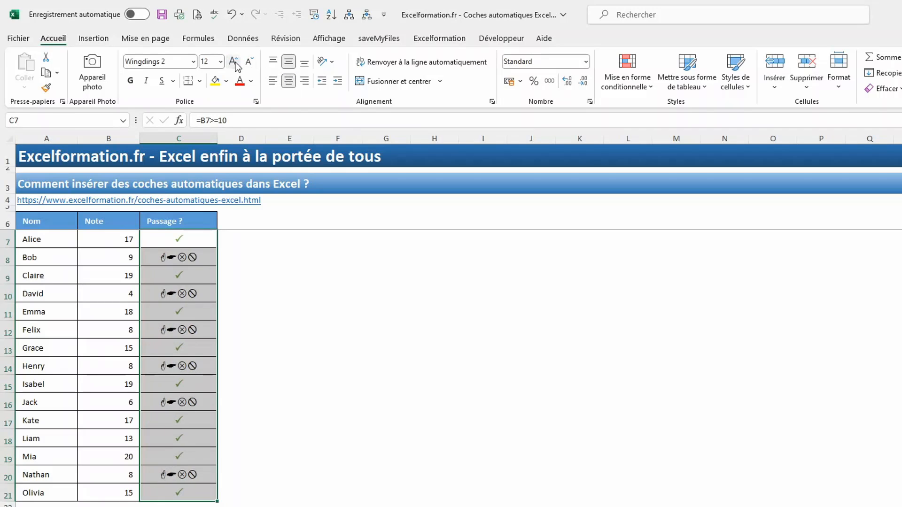
left_click(234, 62)
left_click(234, 62)
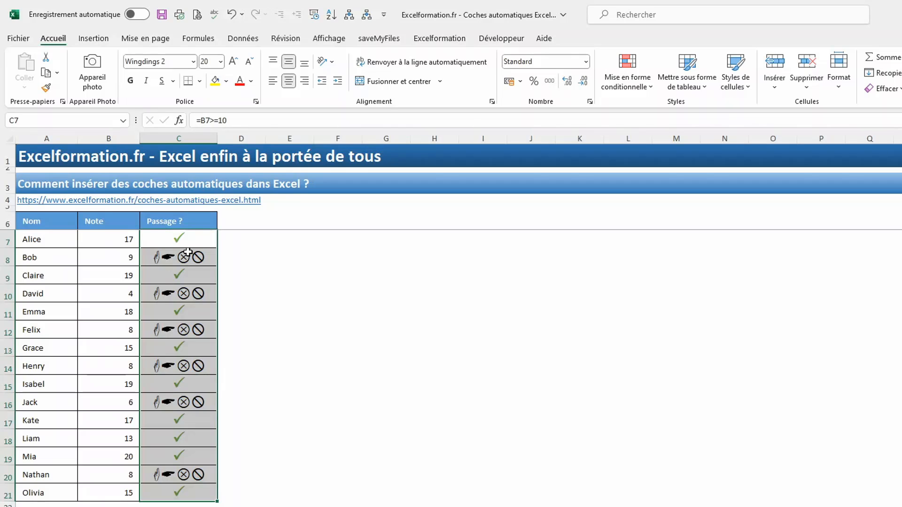
Step: Duplicate the =C7=VRAI rule for C7:C21 in the conditional formatting rules manager
left_click(644, 86)
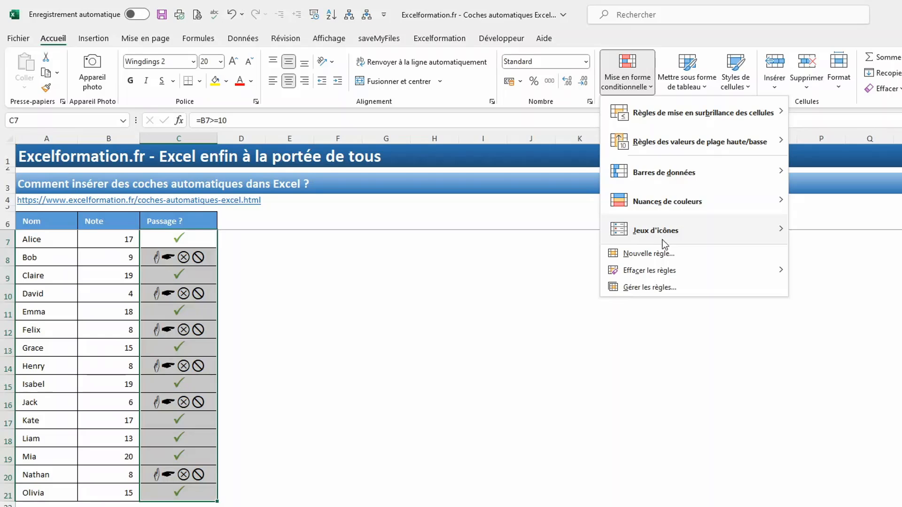
left_click(657, 288)
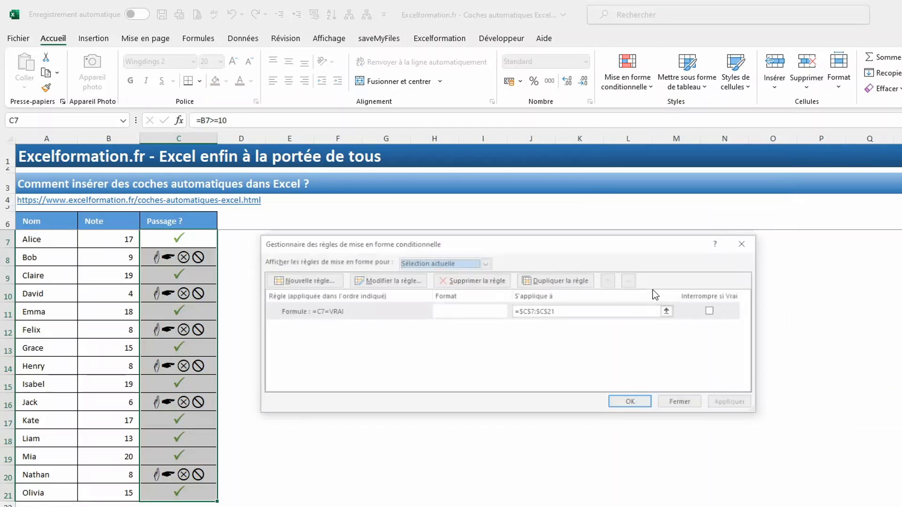
left_click(376, 314)
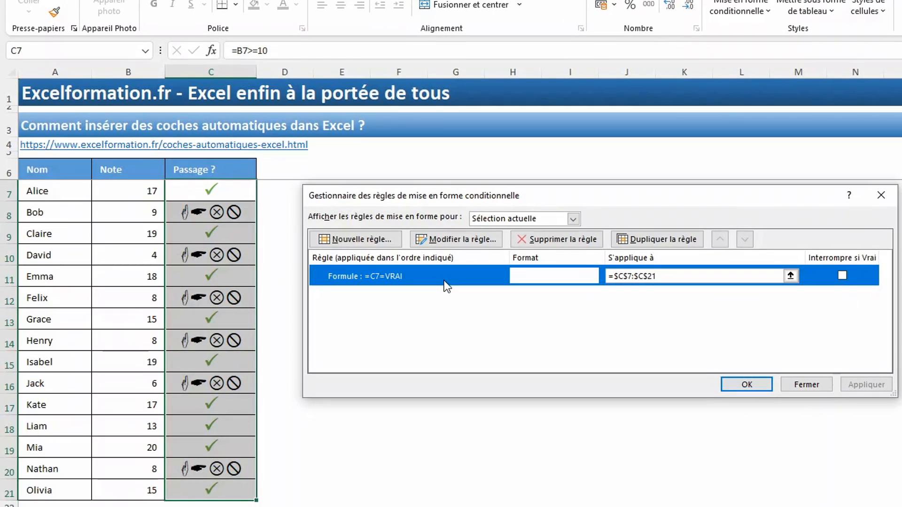
left_click(642, 240)
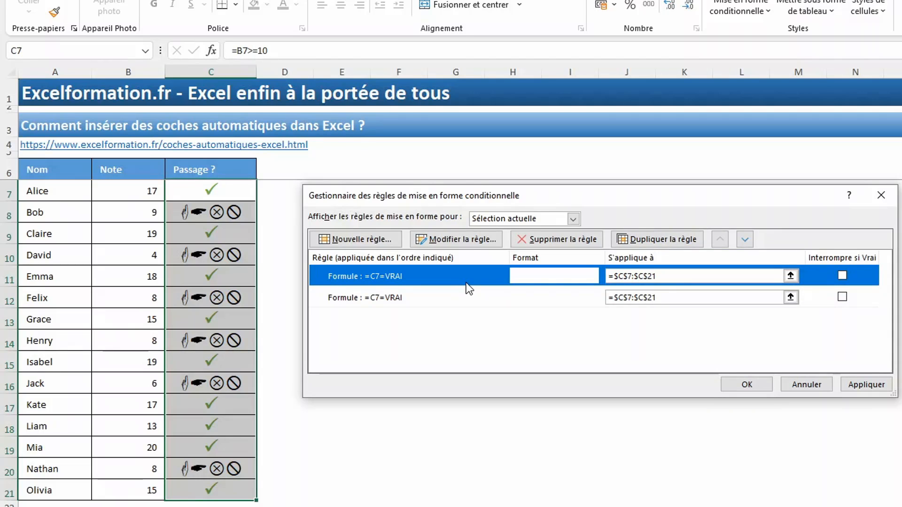
Step: Change the formula of the first duplicated conditional formatting rule to =C7=faux
double_click(450, 277)
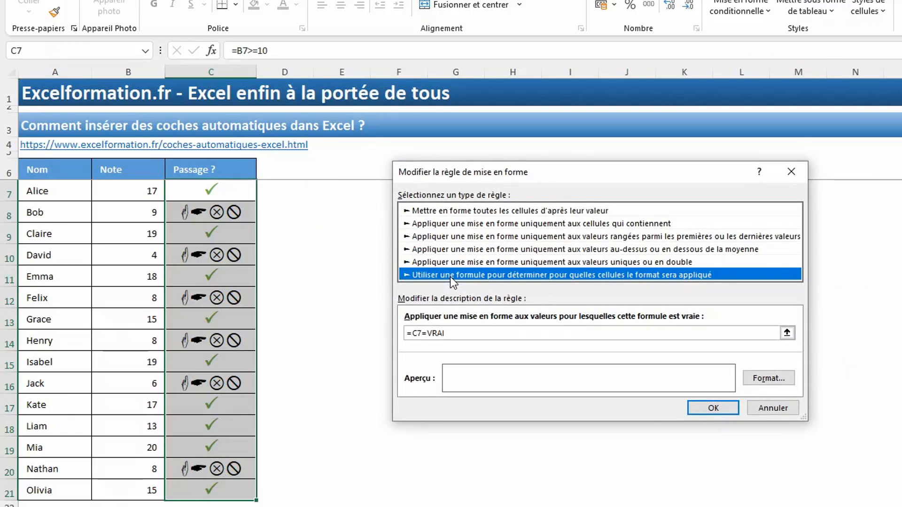
left_click(449, 334)
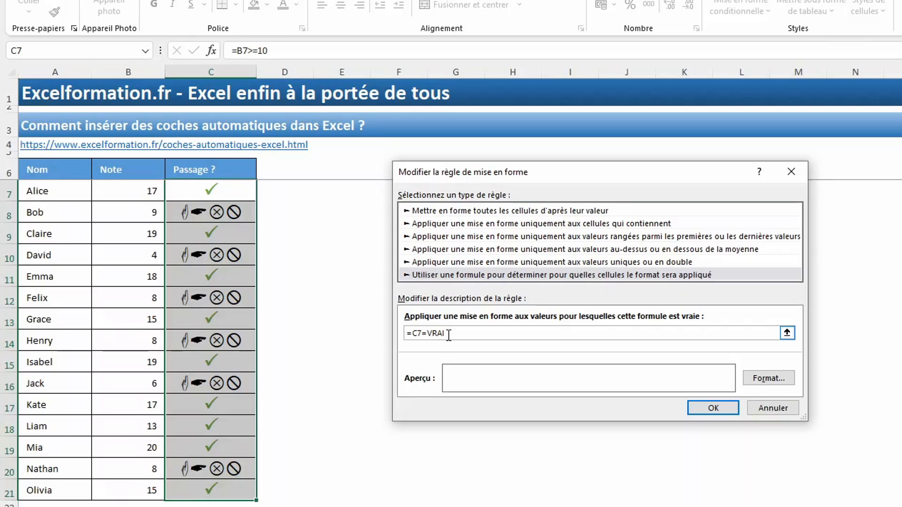
key("BackSpace")
key("BackSpace")
key("BackSpace")
key("BackSpace")
type("faux")
Step: Change the custom number format of the =C7=faux rule to ;;;"O"
left_click(770, 380)
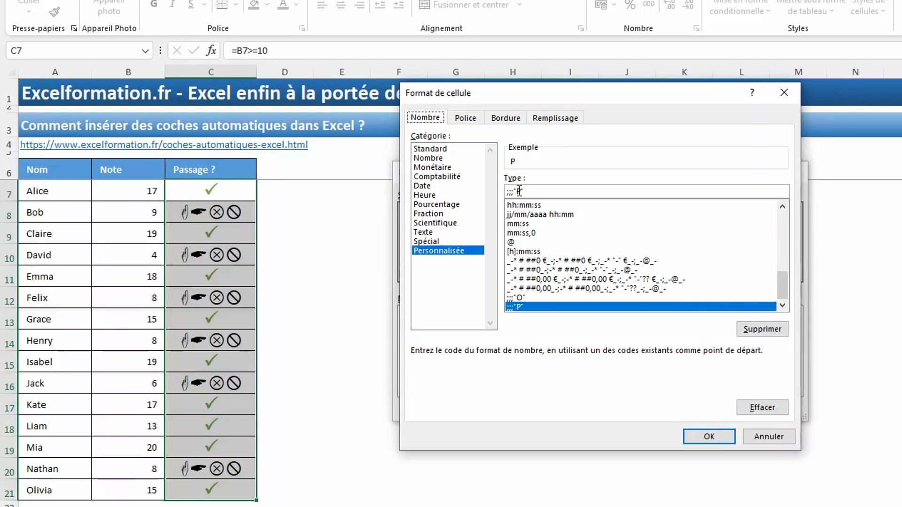
left_click(520, 191)
key("BackSpace")
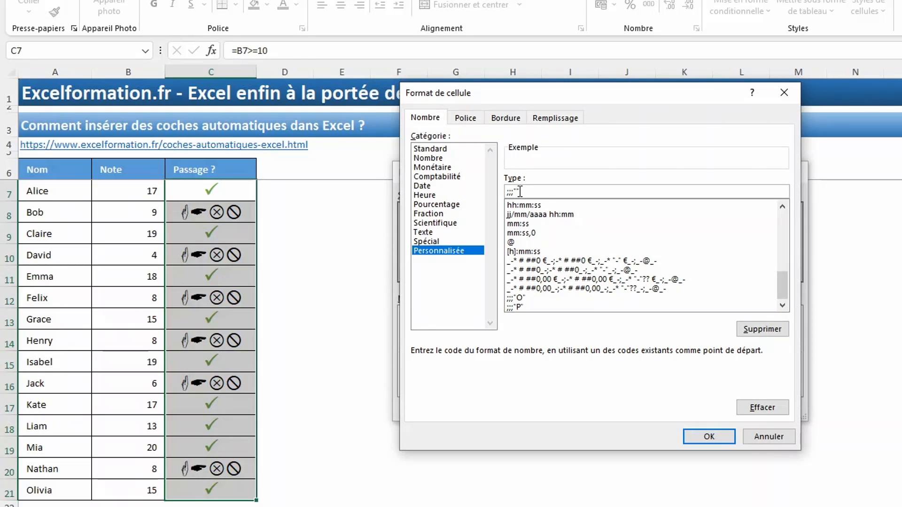
type("O")
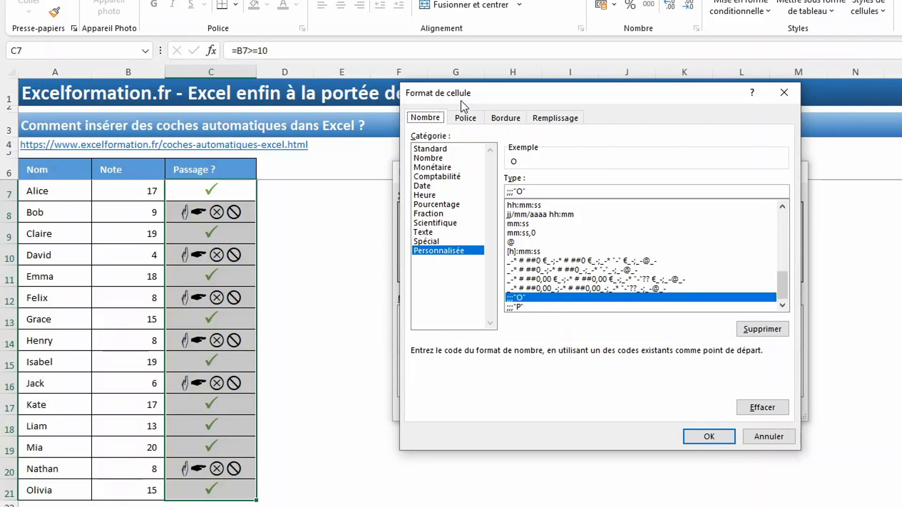
Step: Set the font colour of the =C7=faux rule to standard red and apply the rules to C7:C21
left_click(464, 118)
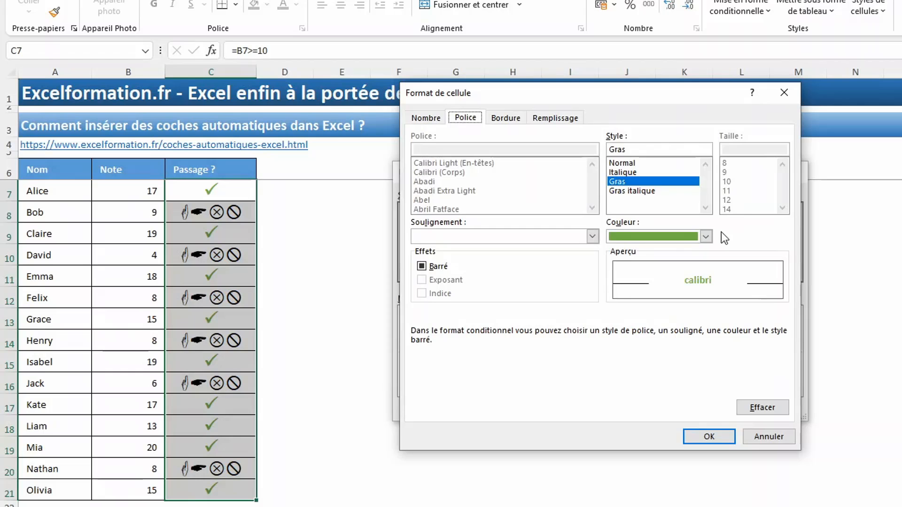
left_click(706, 237)
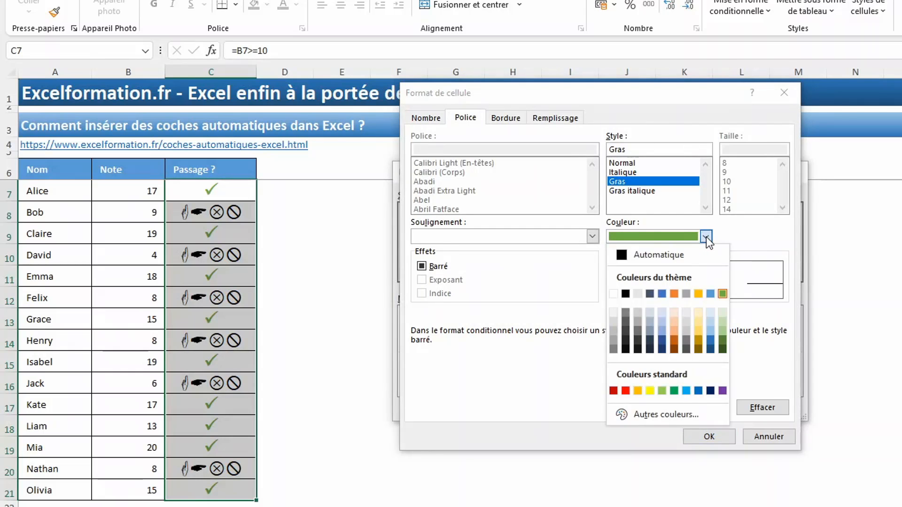
left_click(625, 390)
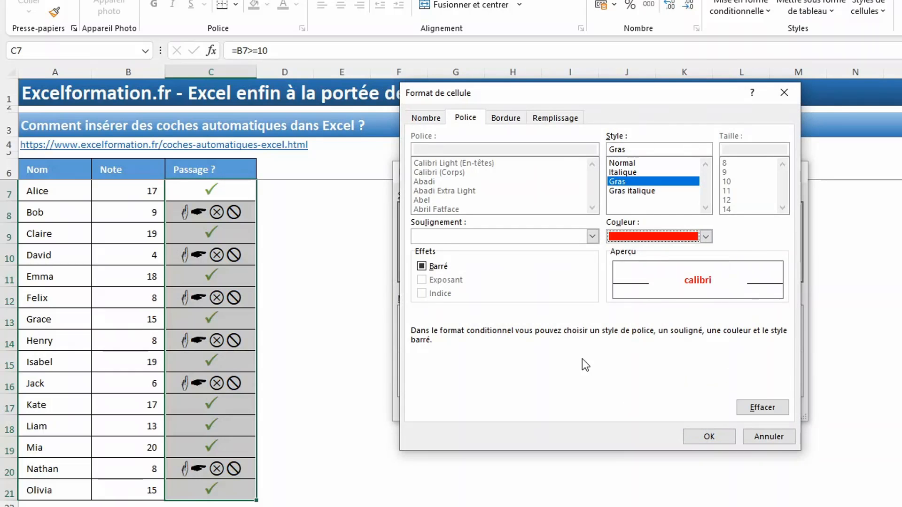
left_click(708, 436)
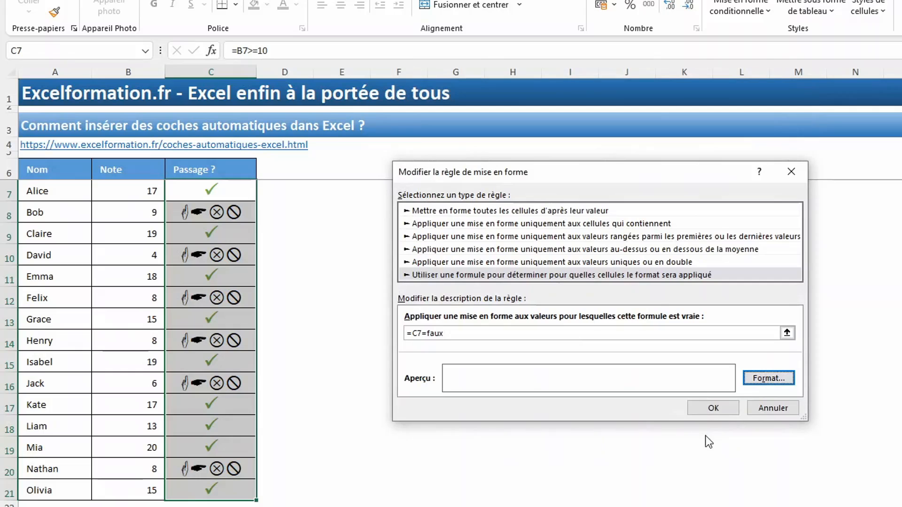
left_click(717, 405)
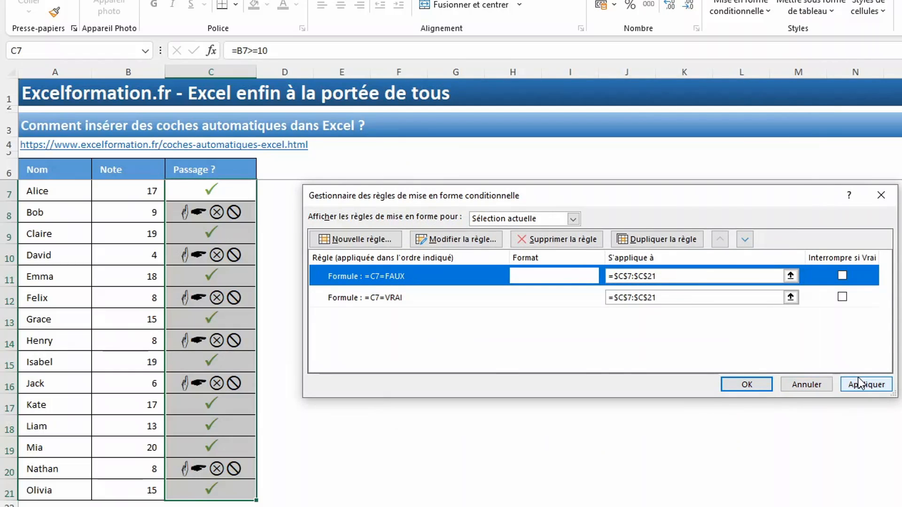
left_click(859, 384)
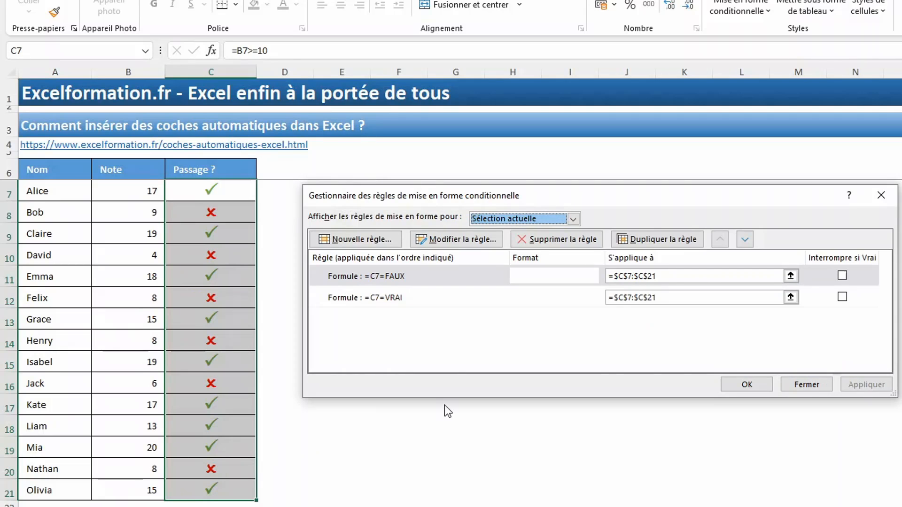
left_click(742, 386)
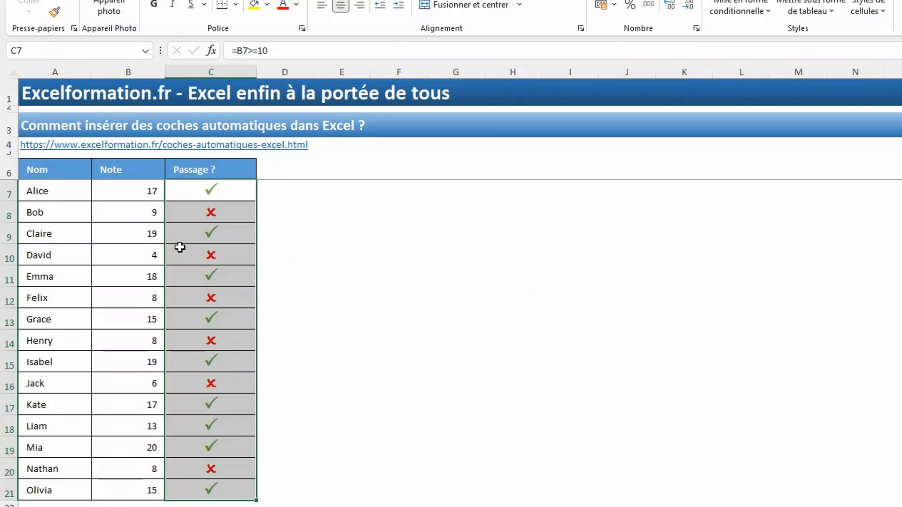
Step: Change the grade in cell B10 to 14 to test the automatic marks
left_click(141, 256)
type("14")
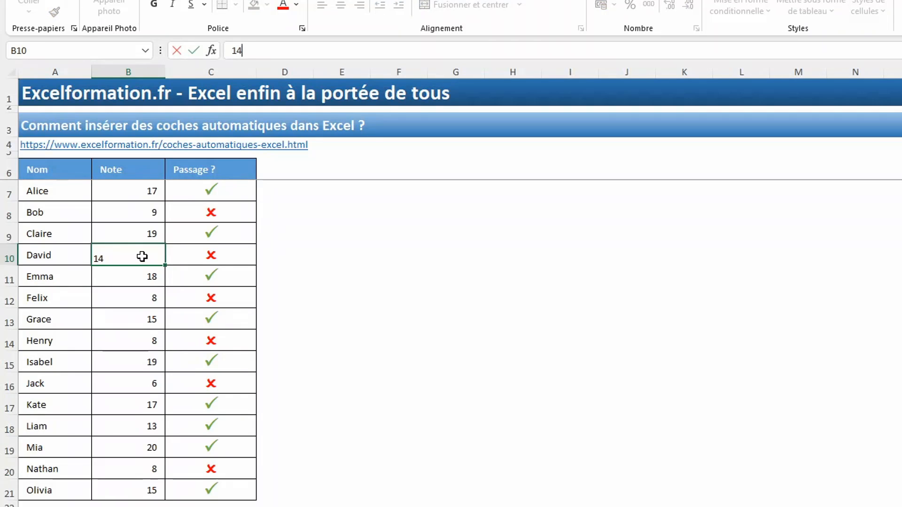
key("Return")
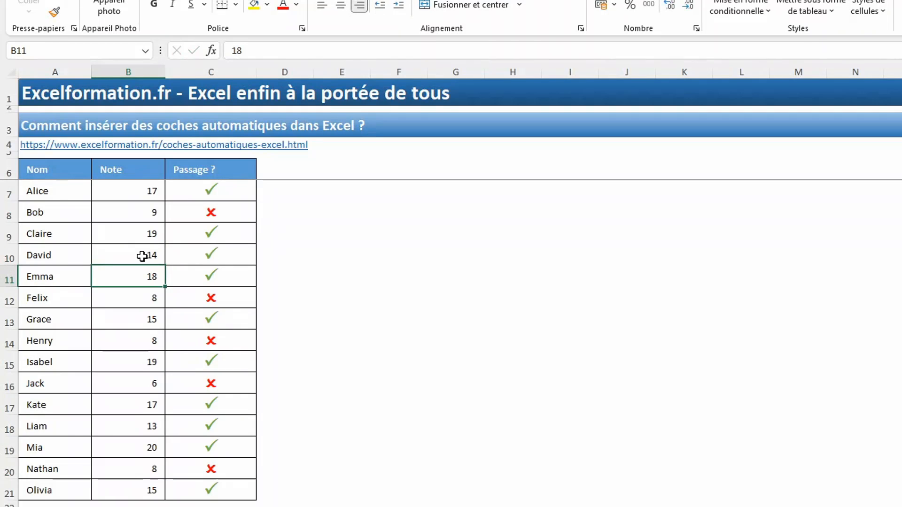